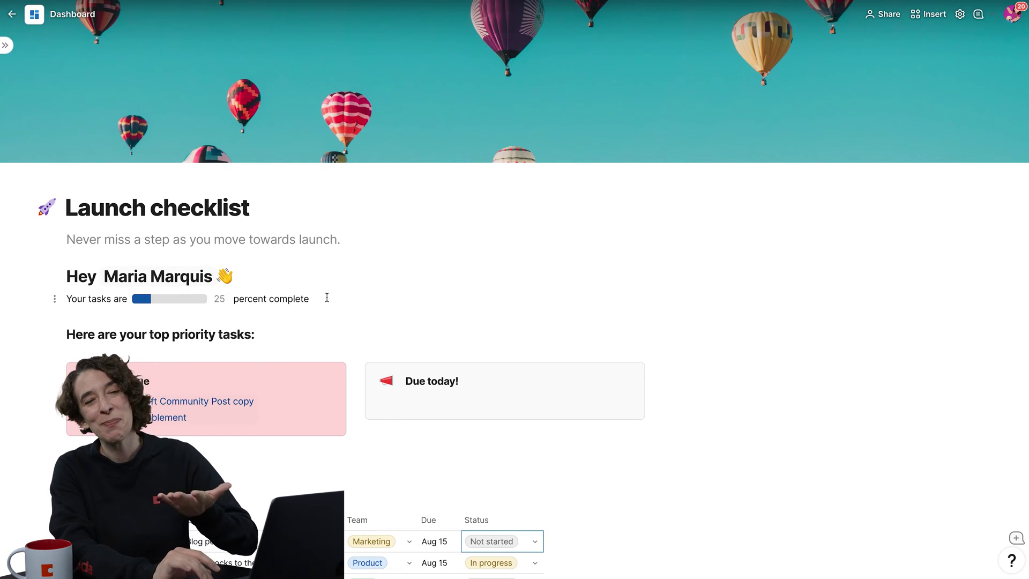
# - Open the greeting name's formula to reveal User().ToText()
pyautogui.rightClick(156, 276)
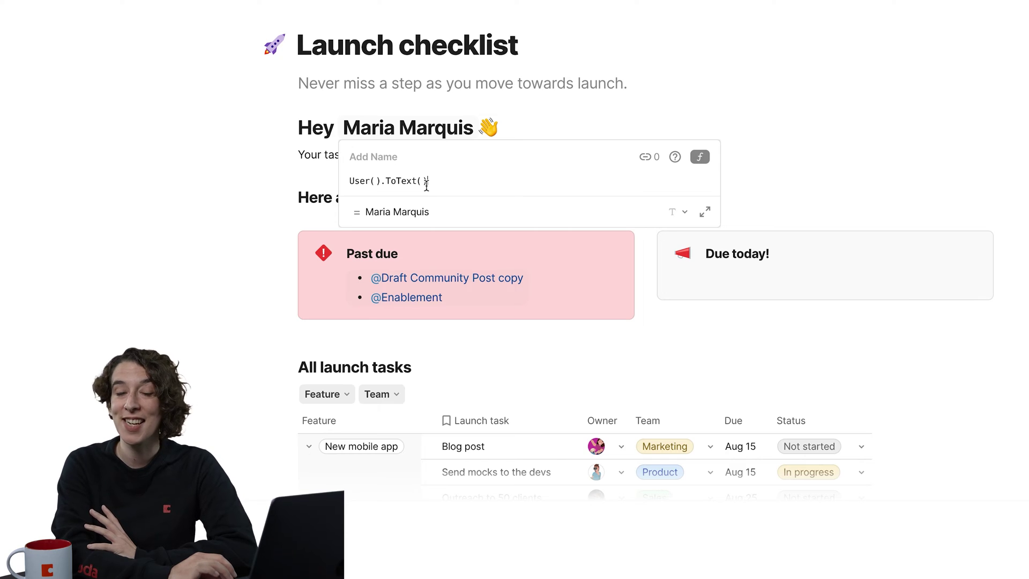
# - Dismiss the User().ToText() formula popup, returning to the greeting and 25 percent progress bar
pyautogui.click(541, 113)
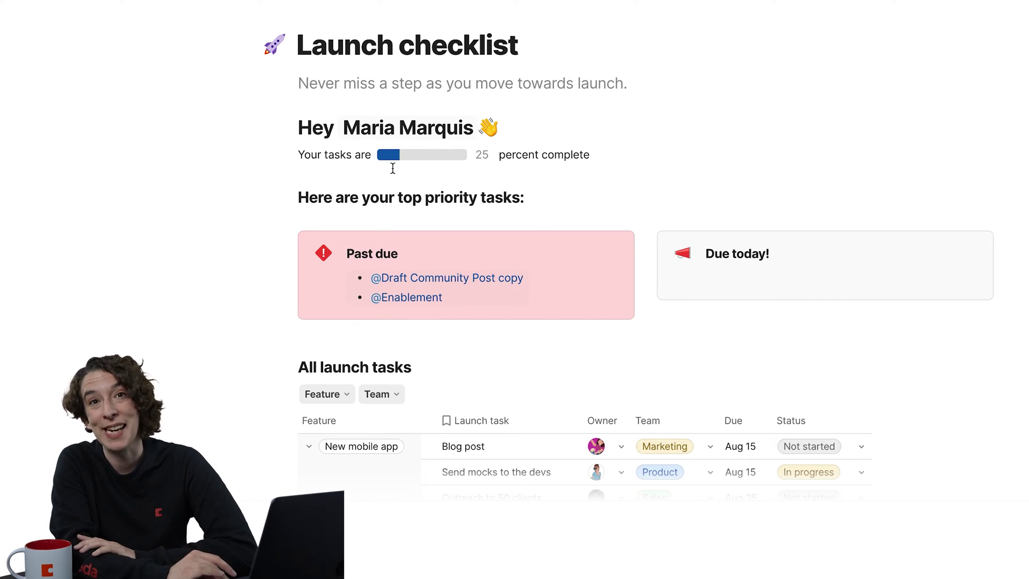
pyautogui.click(416, 152)
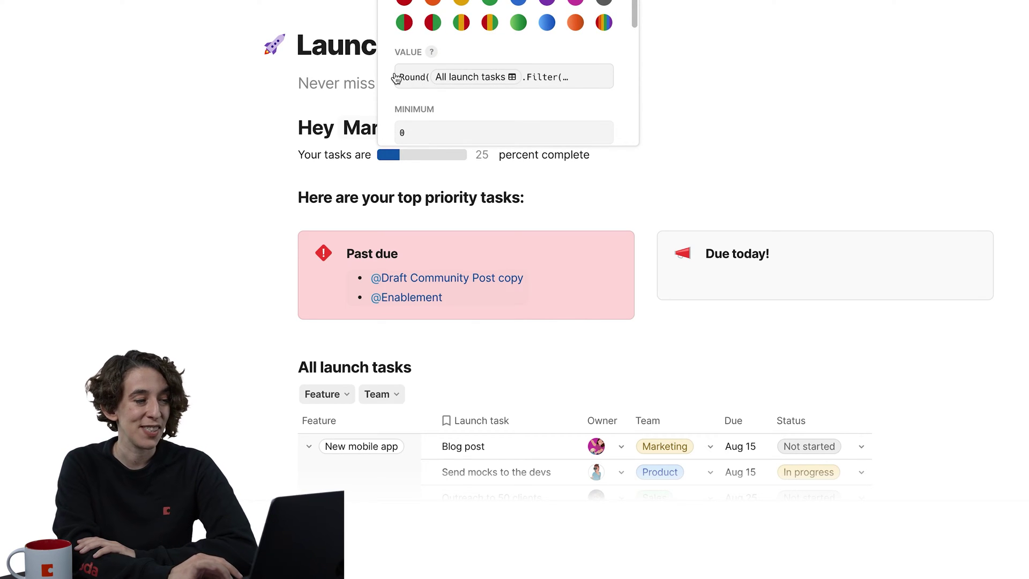
pyautogui.click(570, 77)
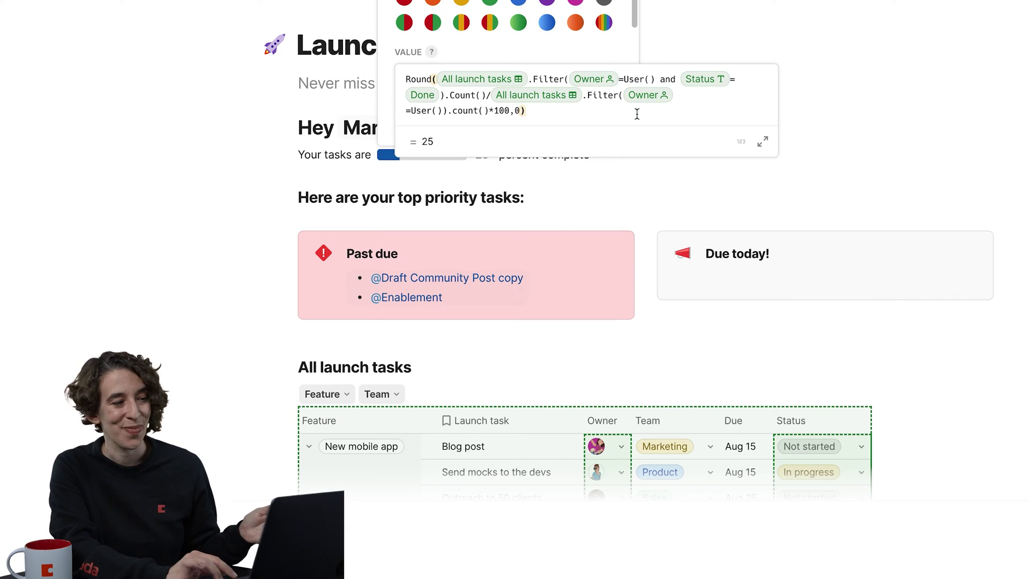
pyautogui.click(844, 125)
# - Set the SSO for logins 'Draft Community Post copy' task status to Done
pyautogui.scroll(-1, 721, 222)
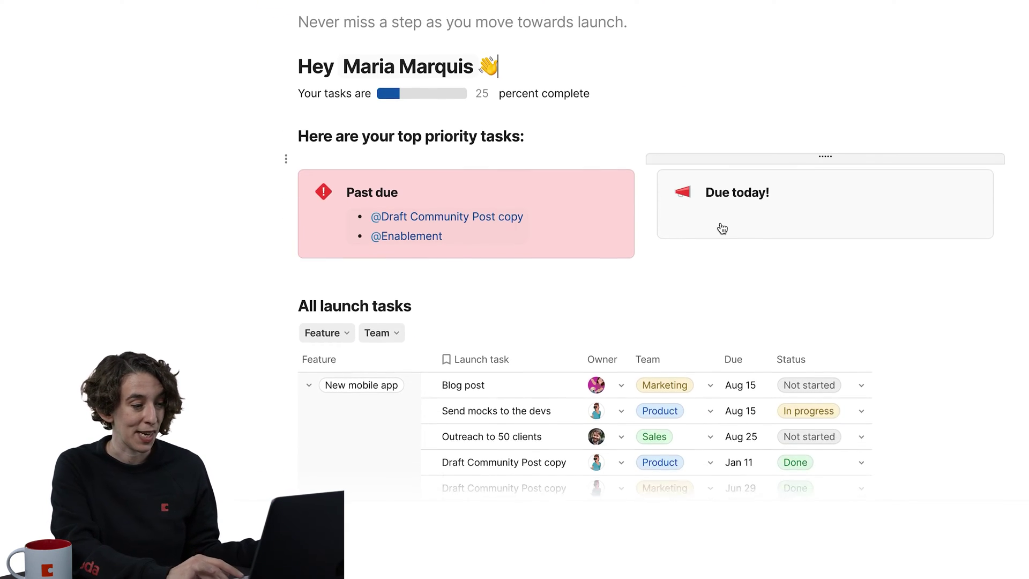
pyautogui.scroll(-2, 722, 228)
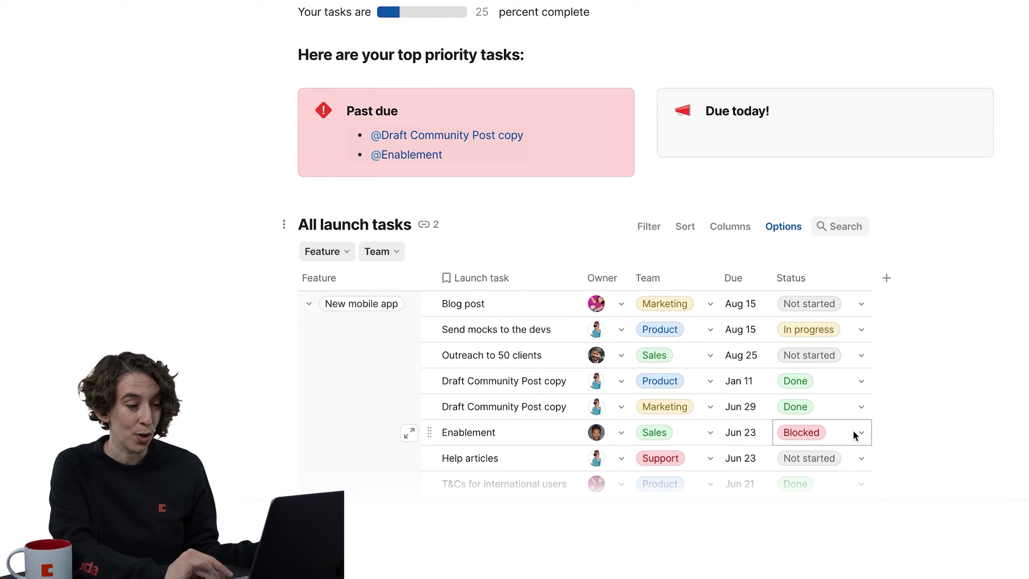
pyautogui.scroll(-3, 853, 430)
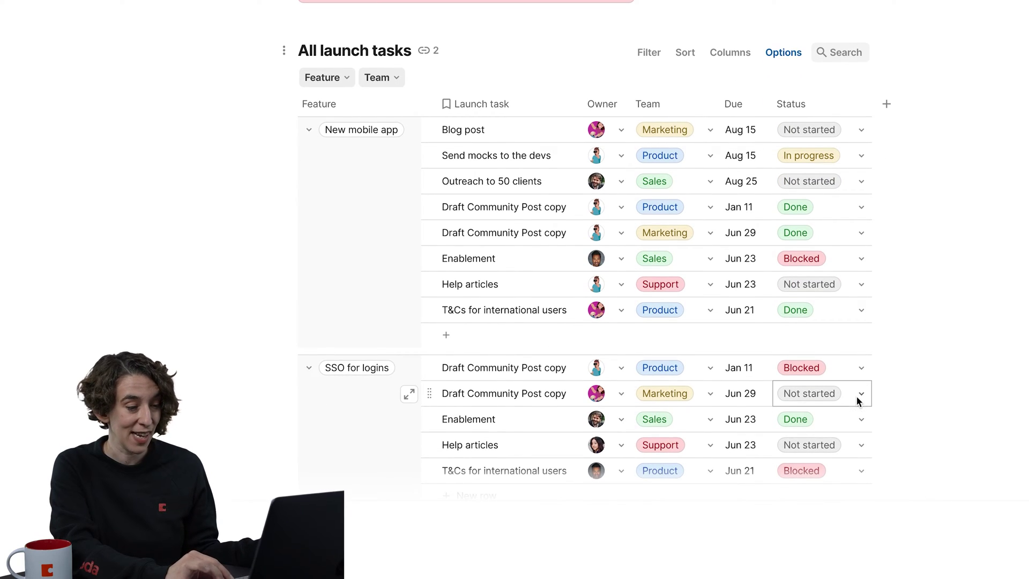
pyautogui.click(859, 399)
pyautogui.click(856, 351)
pyautogui.scroll(4, 749, 234)
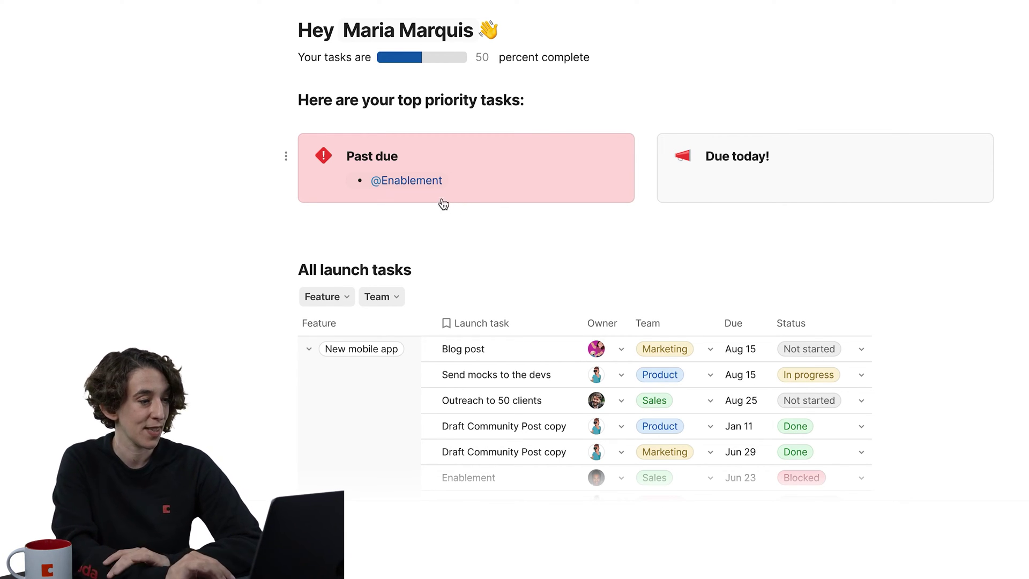
pyautogui.rightClick(412, 184)
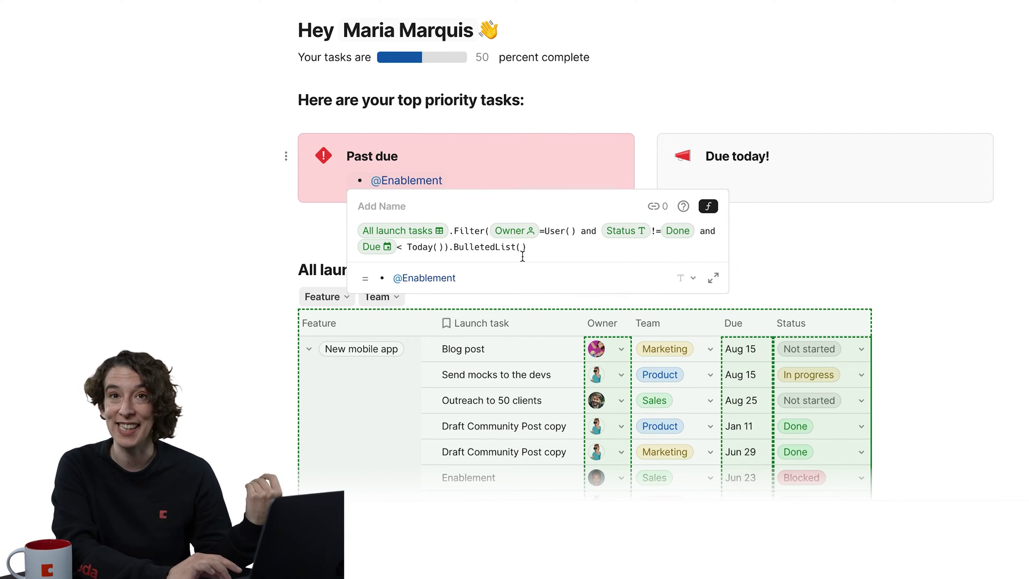
pyautogui.click(750, 182)
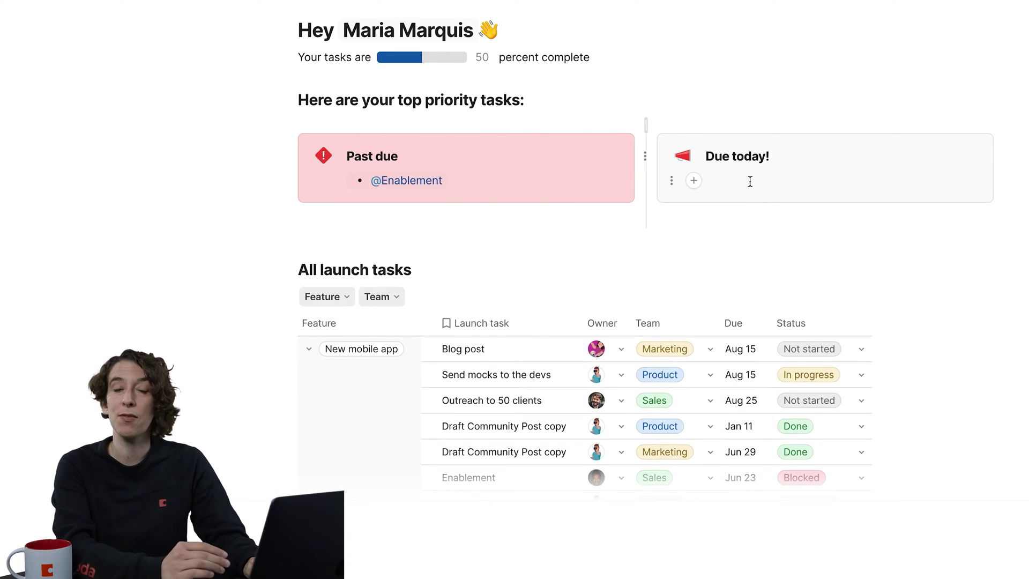
# - Start the Due today formula filtering All launch tasks to rows where Owner equals User()
pyautogui.write('=')
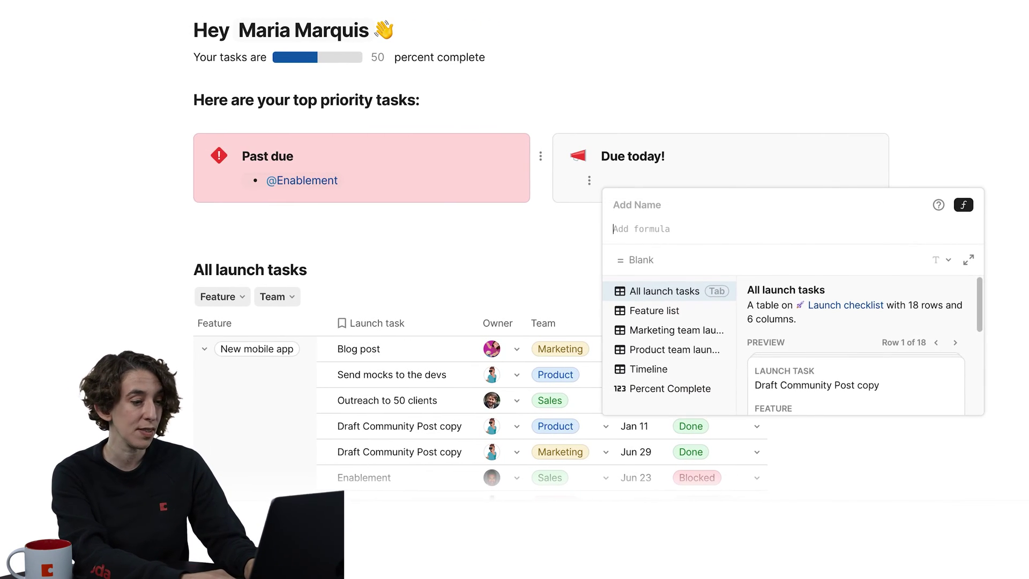
pyautogui.write('all launch tasks')
pyautogui.press('Tab')
pyautogui.write('.fil')
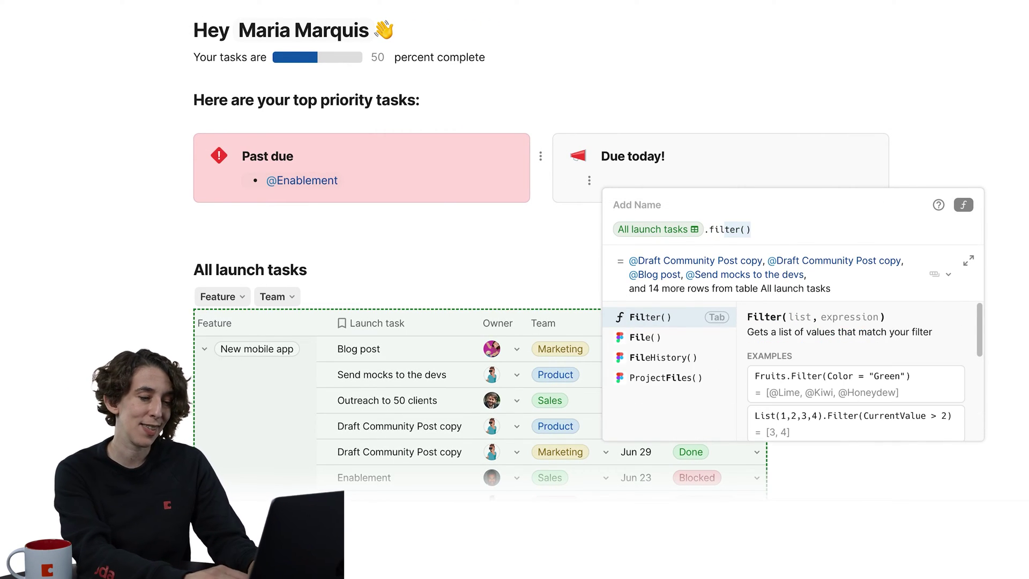
pyautogui.press('Tab')
pyautogui.press('Down')
pyautogui.press('Down')
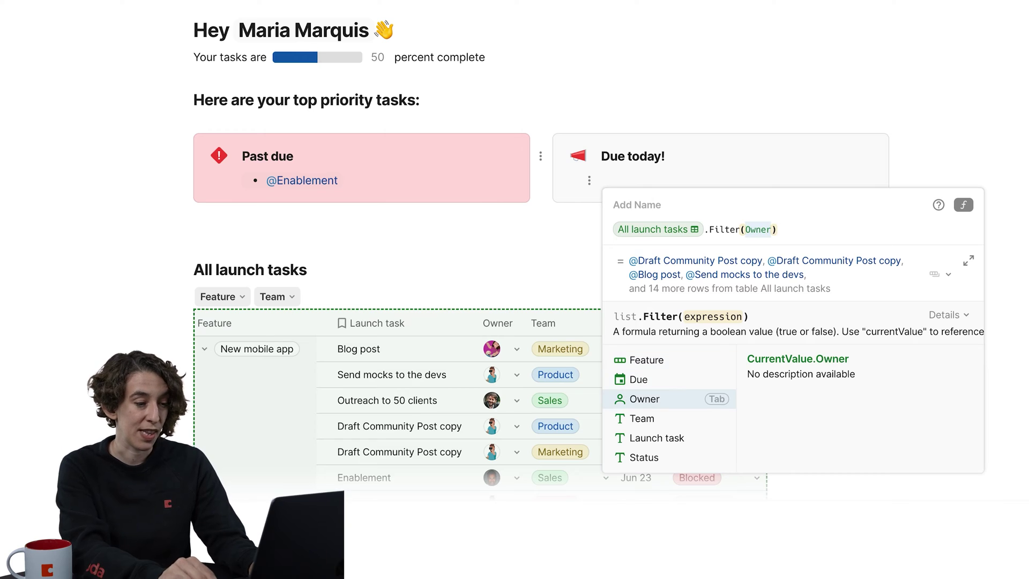
pyautogui.press('Tab')
pyautogui.write('=user(')
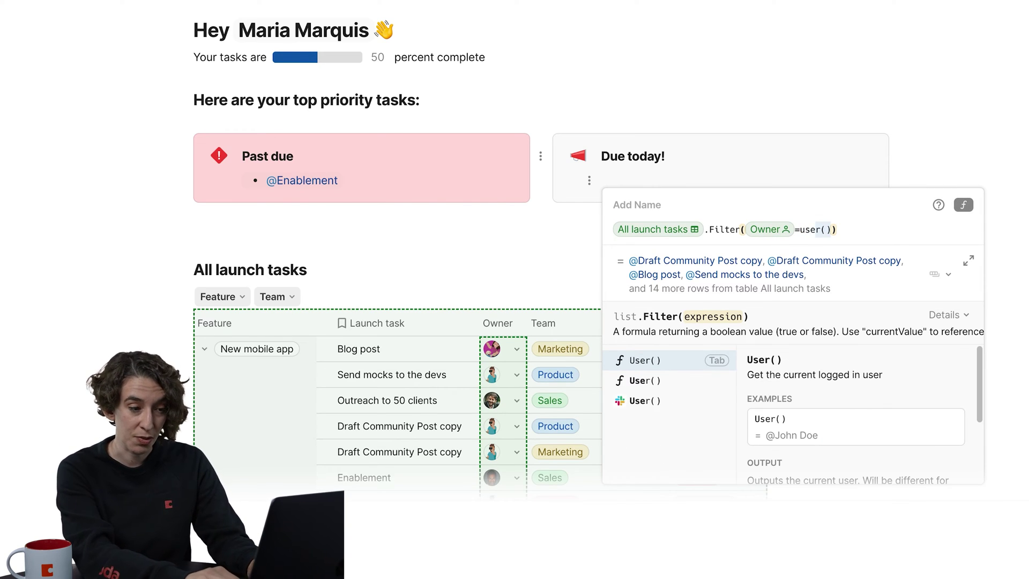
pyautogui.press('Tab')
# - Add the condition Due = Today(), append .BulletedList(), and commit the formula
pyautogui.write('and du')
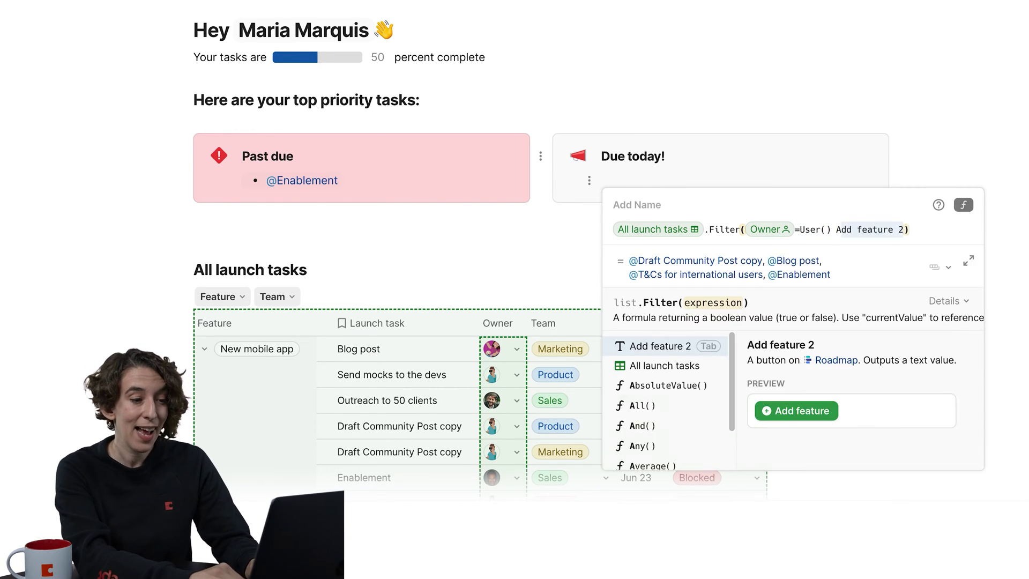
pyautogui.press('Tab')
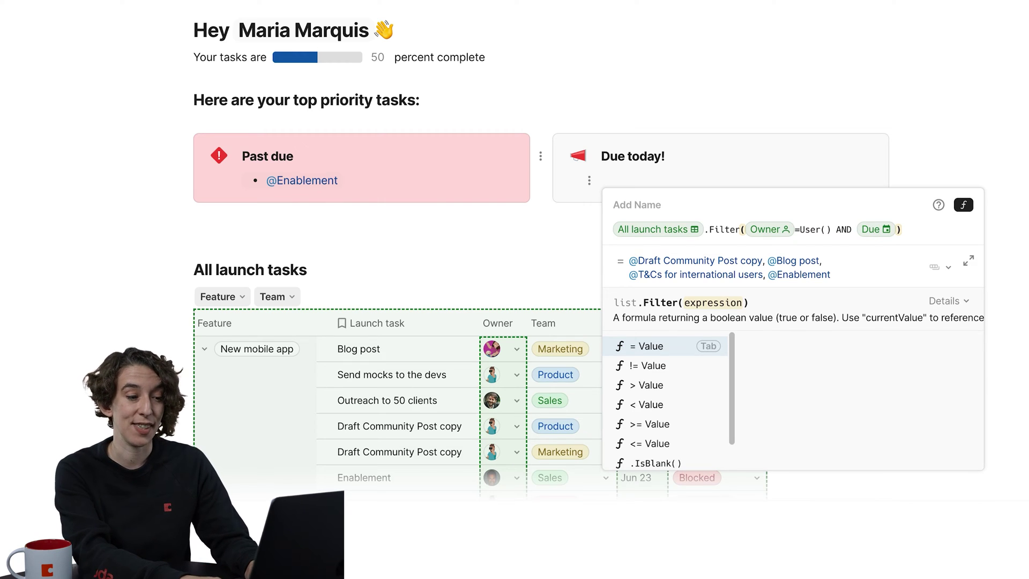
pyautogui.write('=today(')
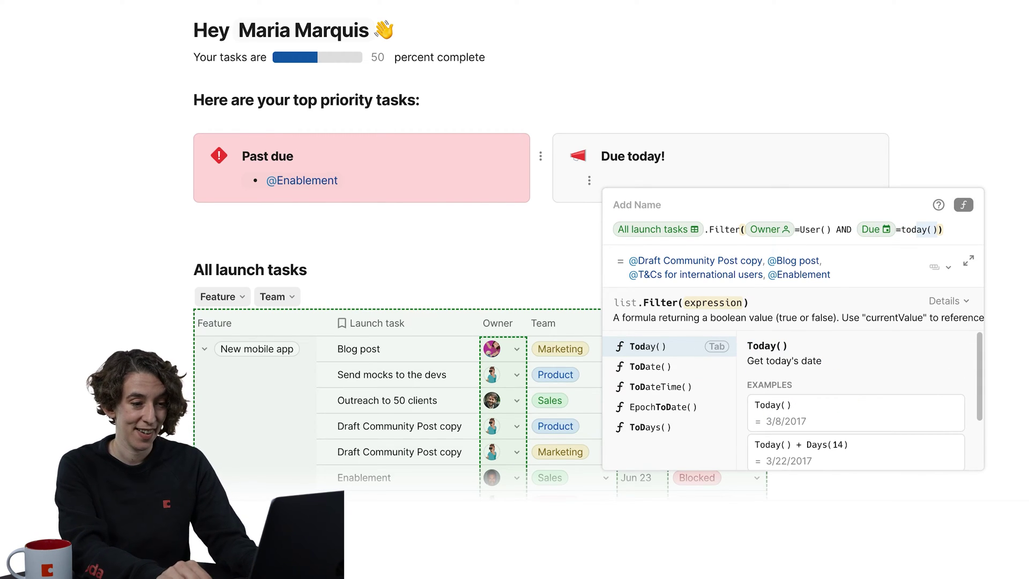
pyautogui.press('Tab')
pyautogui.write('.bule')
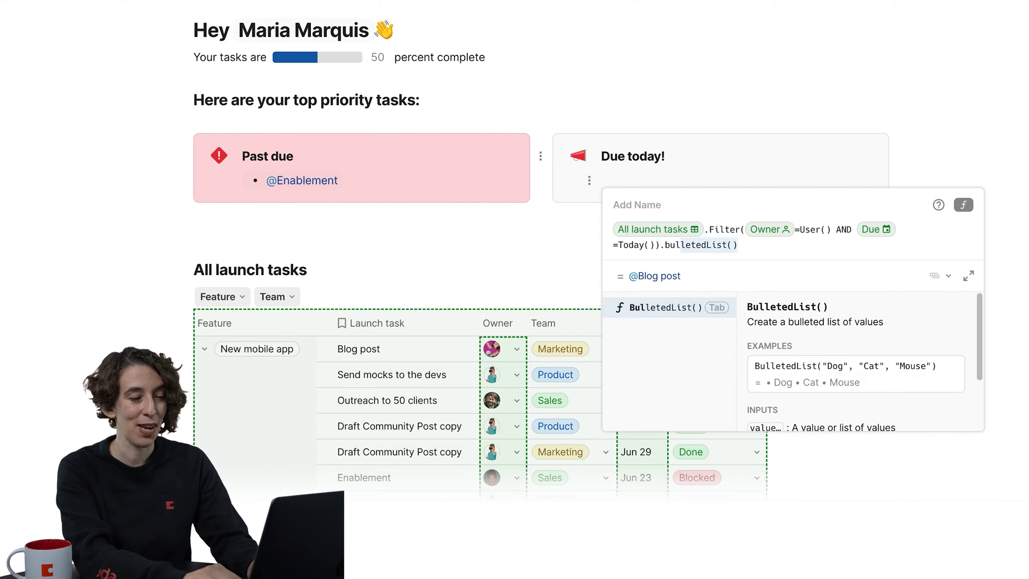
pyautogui.press('Tab')
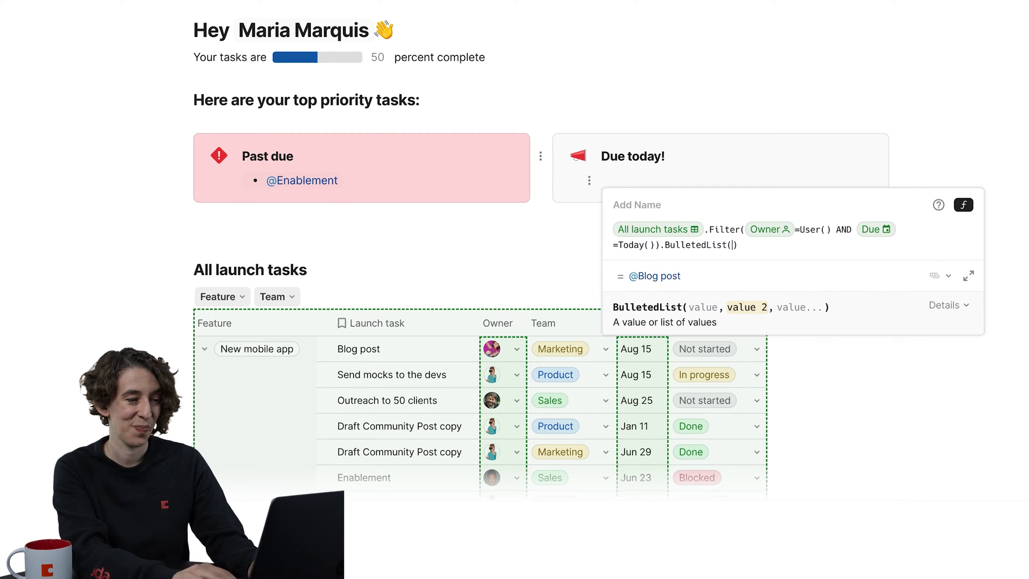
pyautogui.press('Return')
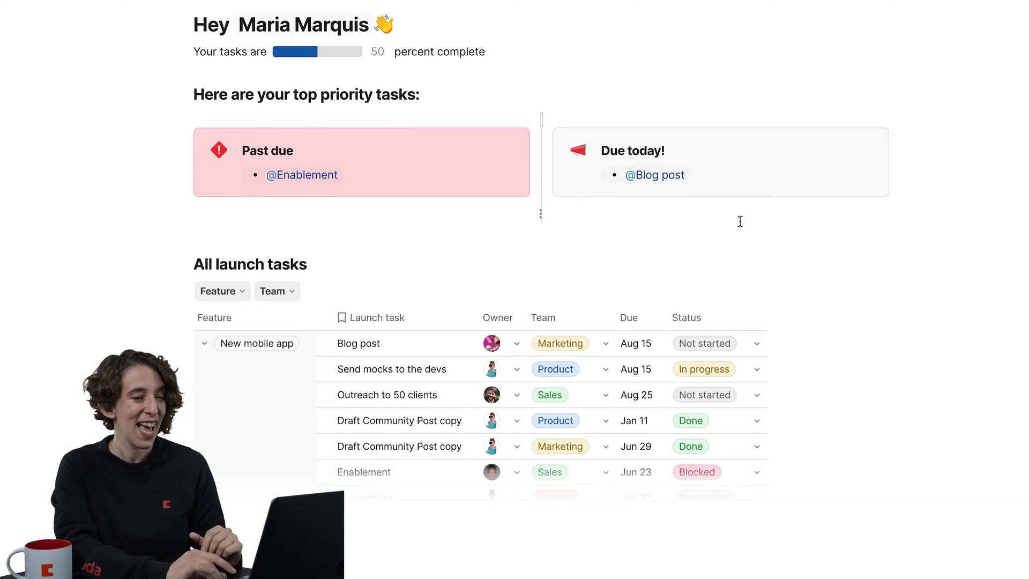
# - Scroll past the All launch tasks table and place the cursor on a blank line below the team pie charts
pyautogui.scroll(-5, 740, 220)
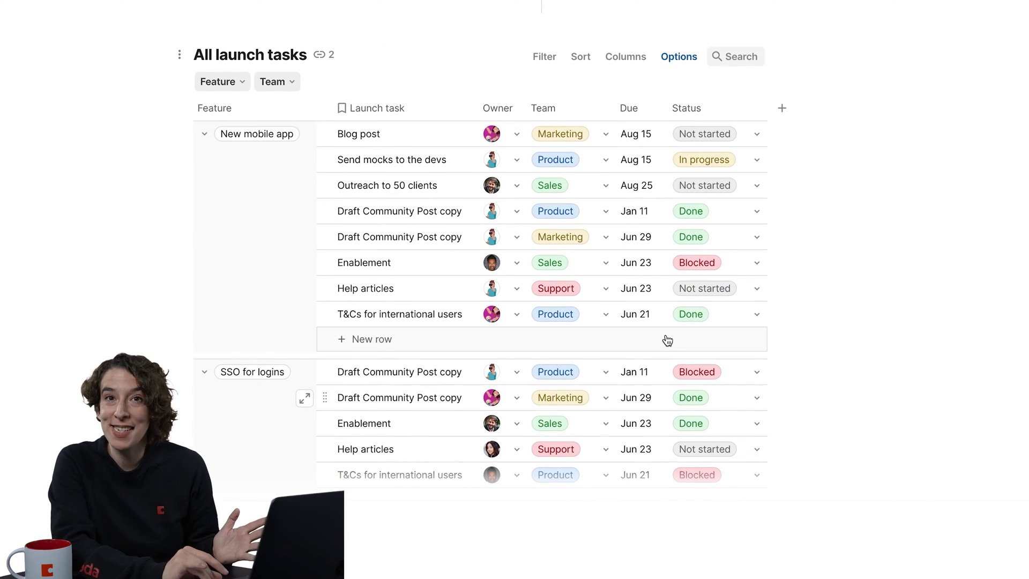
pyautogui.scroll(-3, 665, 333)
pyautogui.scroll(-8, 665, 334)
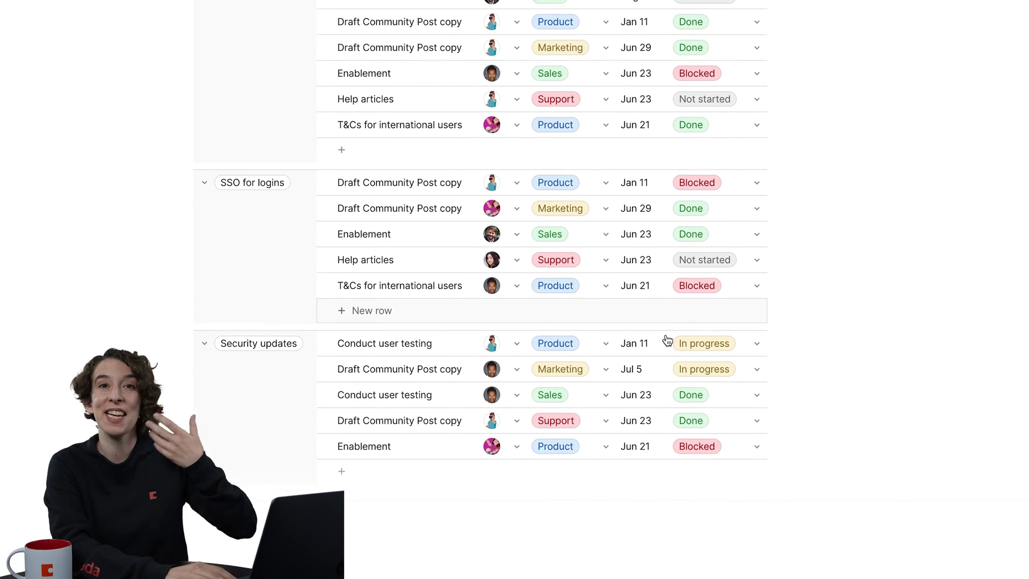
pyautogui.scroll(-4, 666, 335)
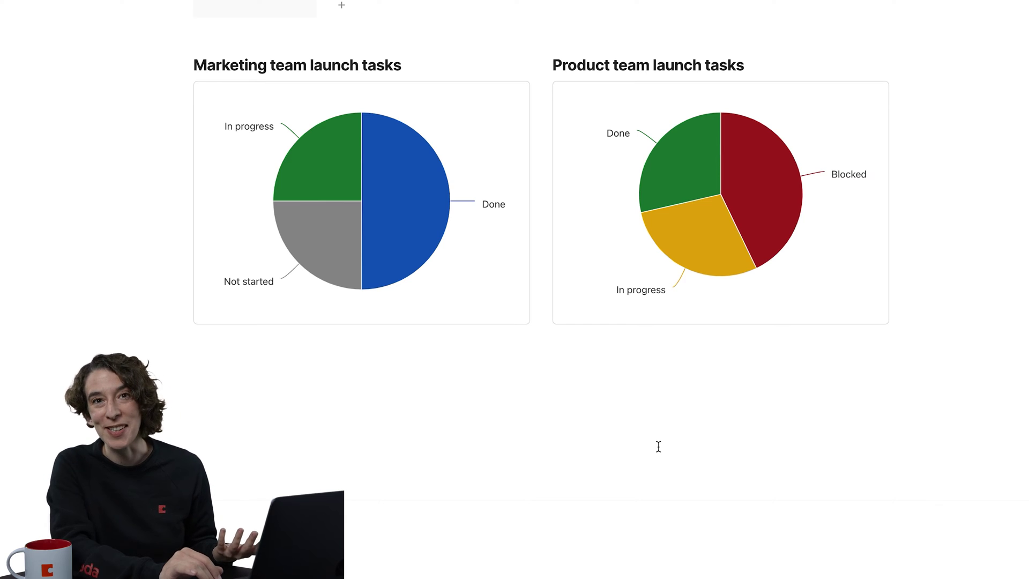
pyautogui.moveTo(676, 156)
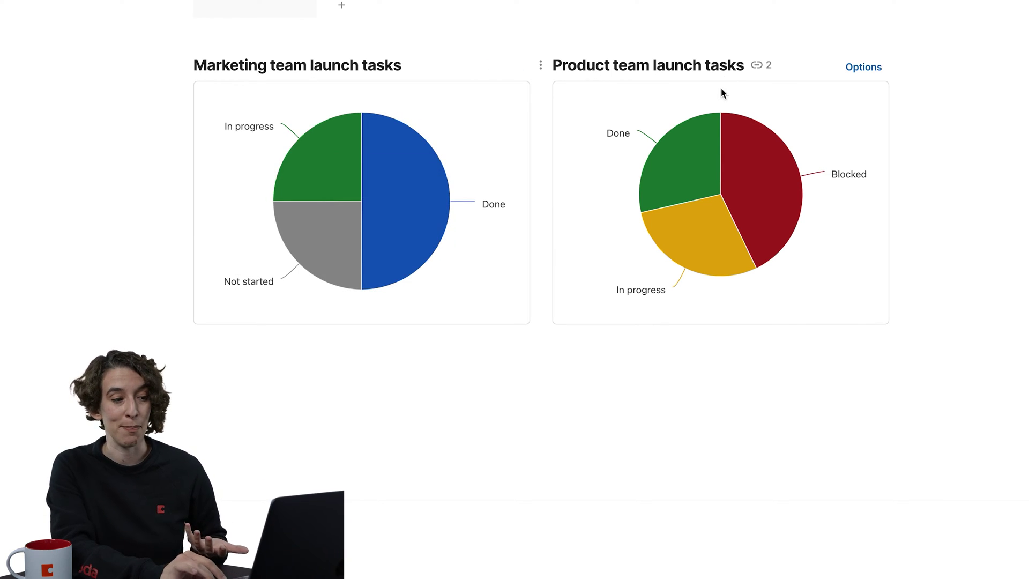
pyautogui.click(542, 402)
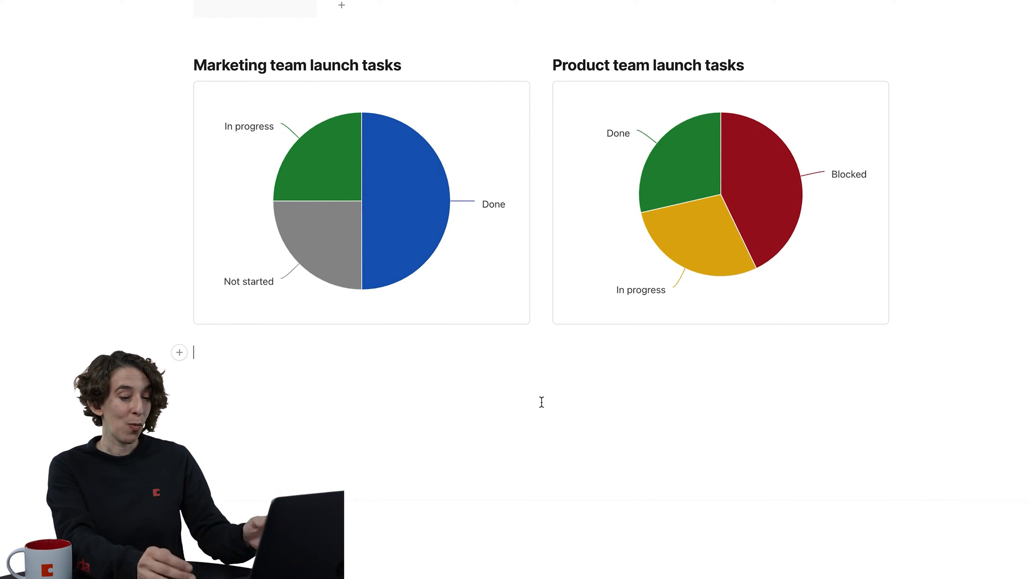
# - Insert a pie chart of All launch tasks with Category set to Owner via /chart
pyautogui.write('/char')
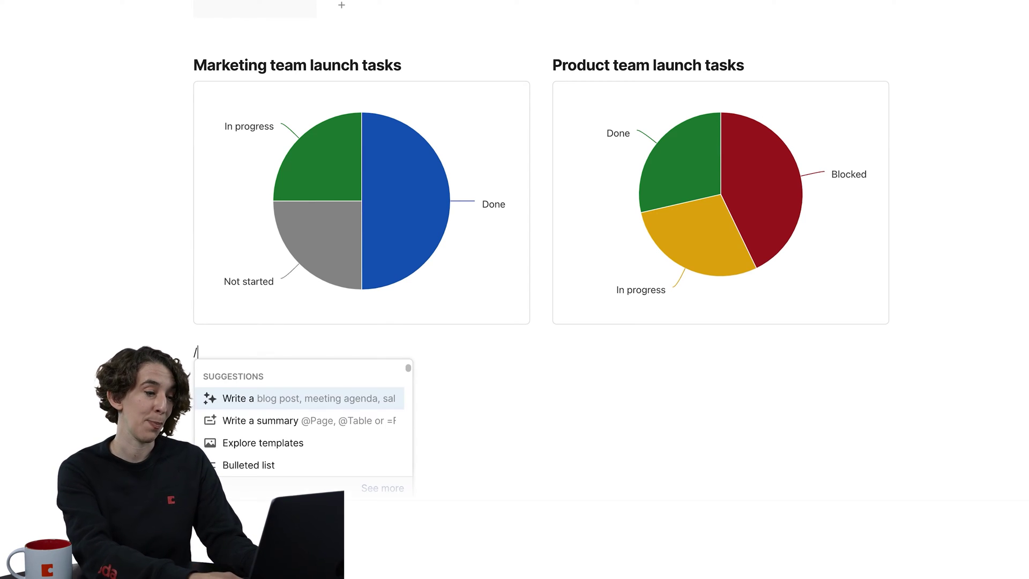
pyautogui.press('Down')
pyautogui.press('Down')
pyautogui.press('Down')
pyautogui.press('Down')
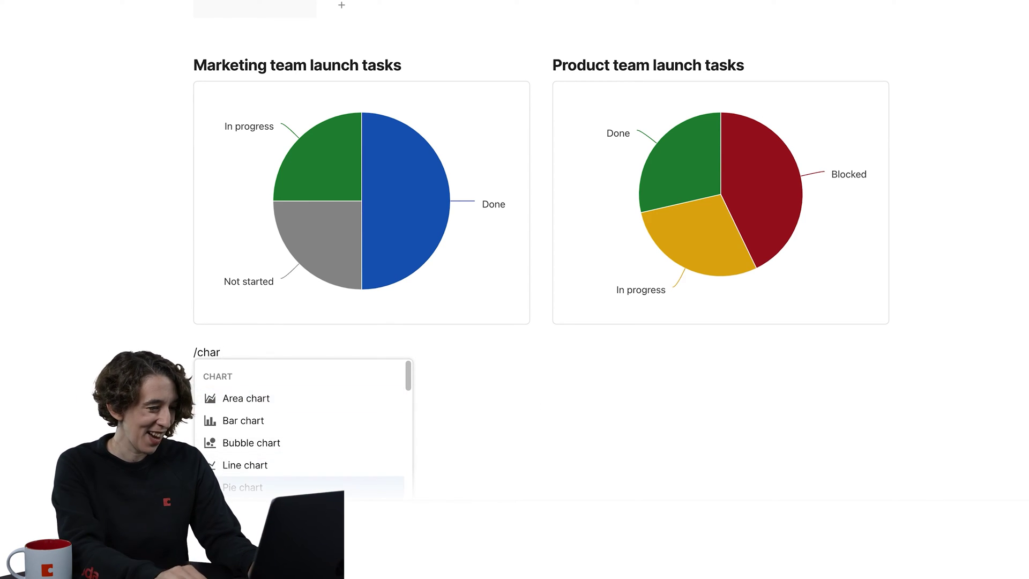
pyautogui.press('Return')
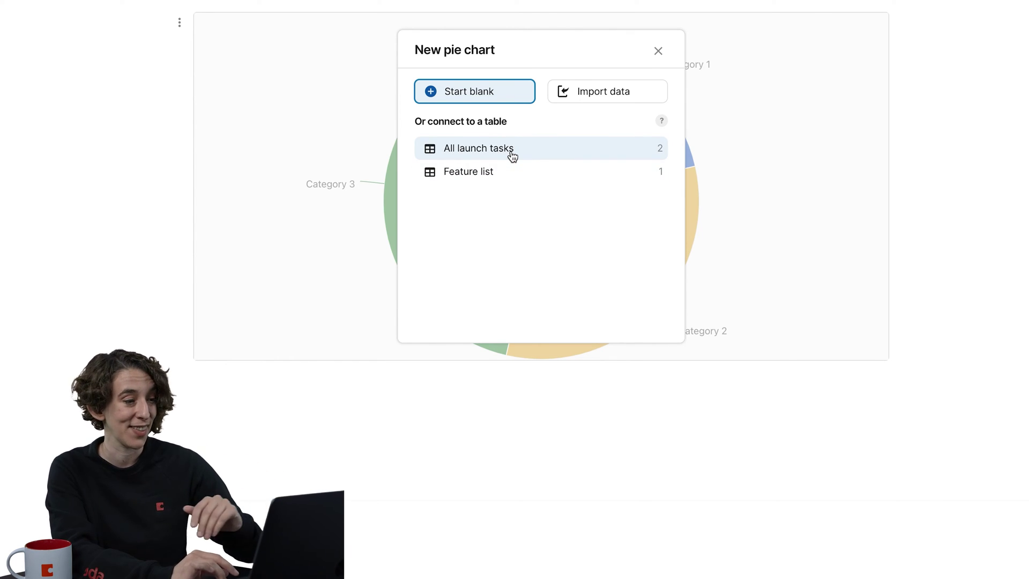
pyautogui.click(512, 153)
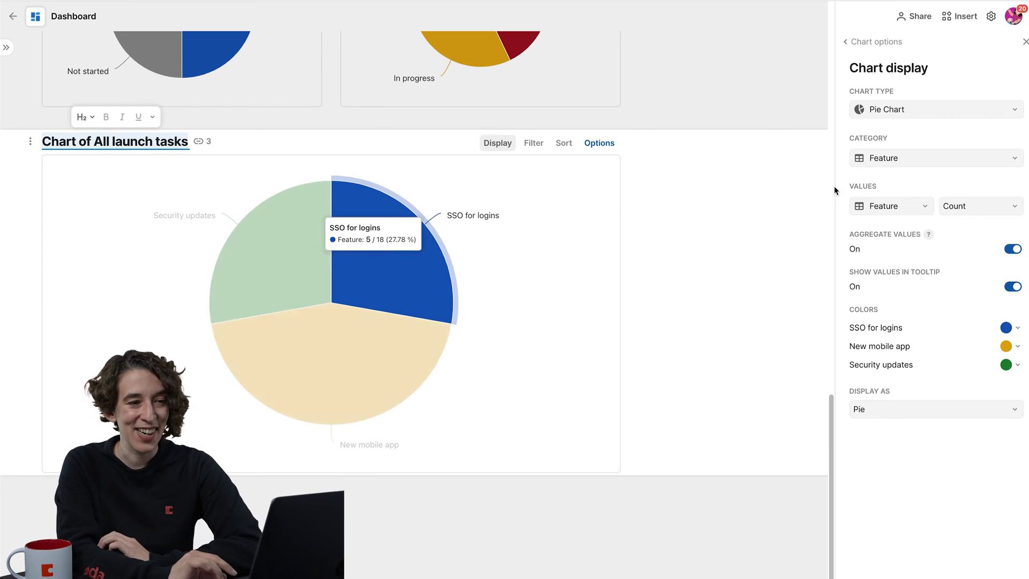
pyautogui.click(906, 162)
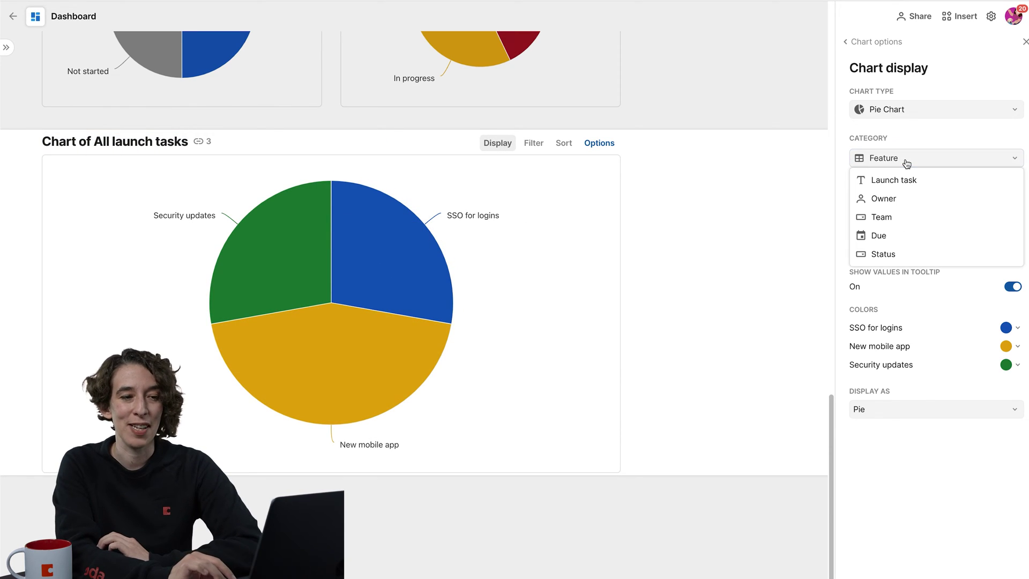
pyautogui.click(905, 204)
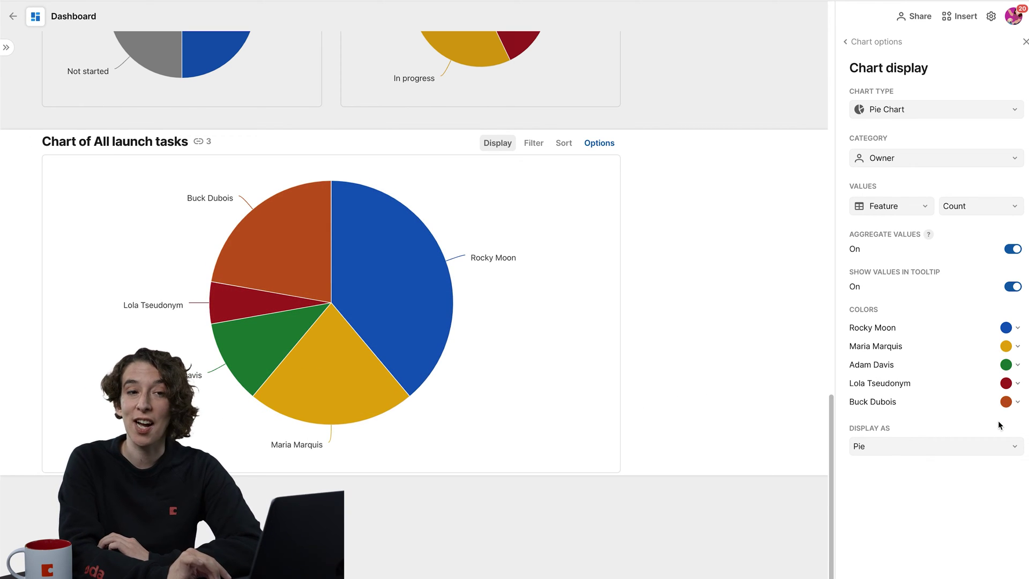
pyautogui.click(1025, 41)
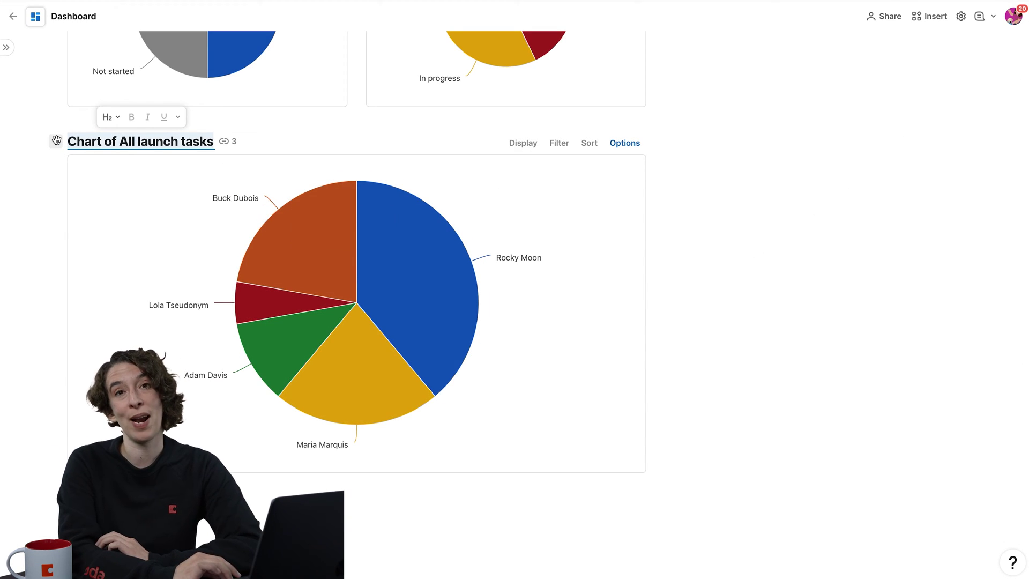
# - Drag the owner chart beside the Product team chart, then undo a trial column-width change
pyautogui.scroll(3, 90, 168)
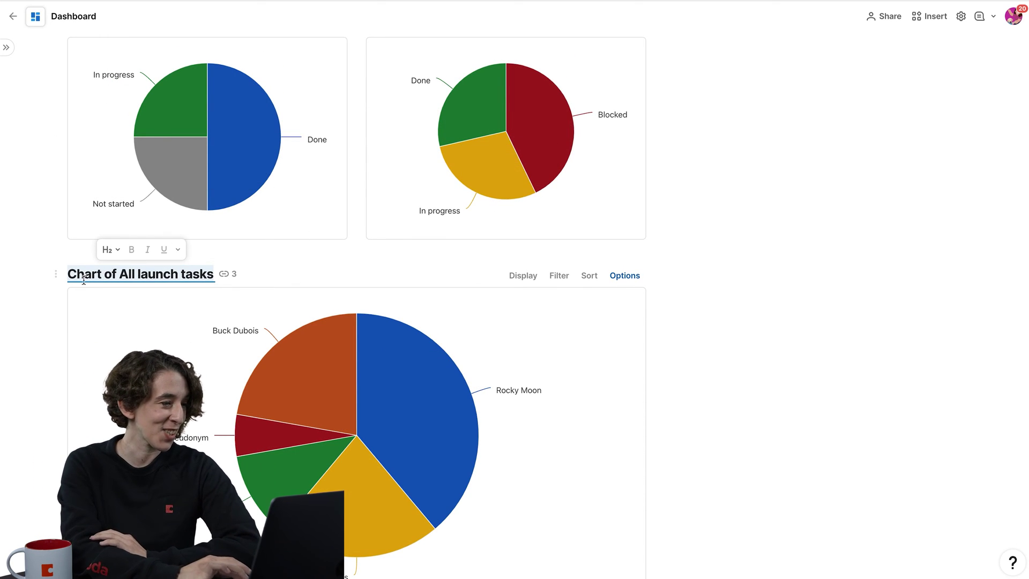
pyautogui.moveTo(56, 274); pyautogui.dragTo(664, 138)
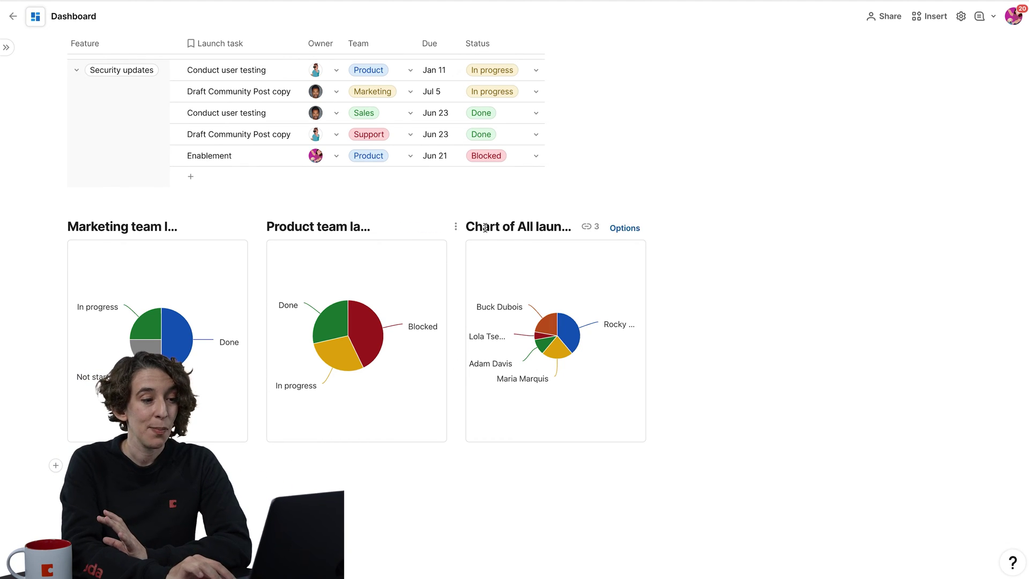
pyautogui.click(457, 209)
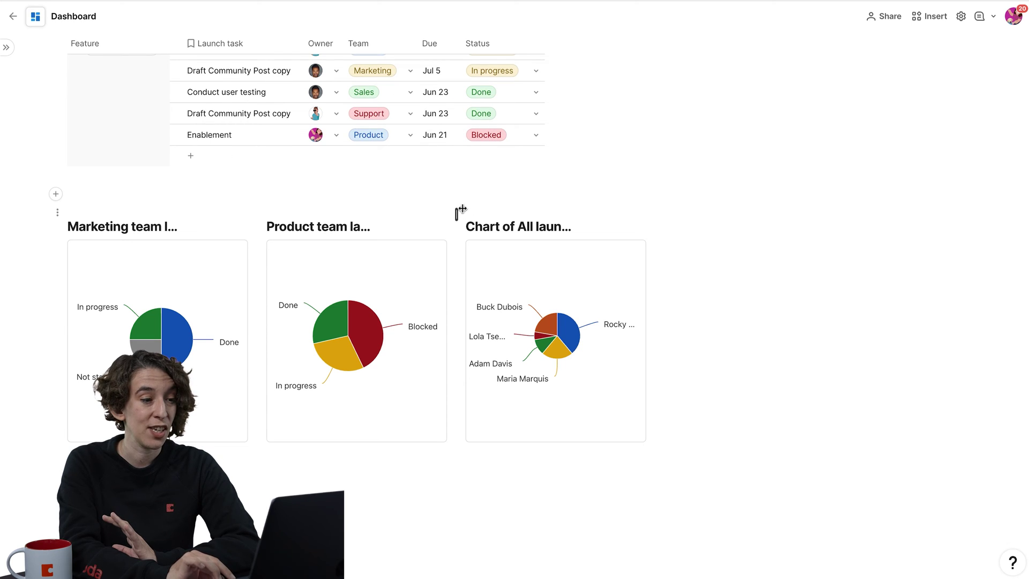
pyautogui.moveTo(457, 214); pyautogui.dragTo(511, 233)
pyautogui.hotkey('ctrl', 'z')
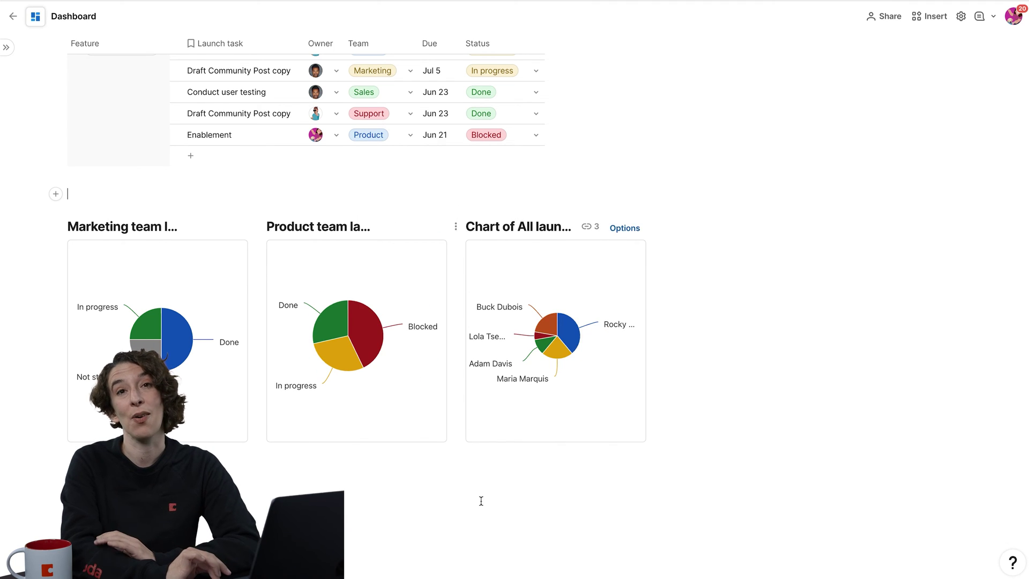